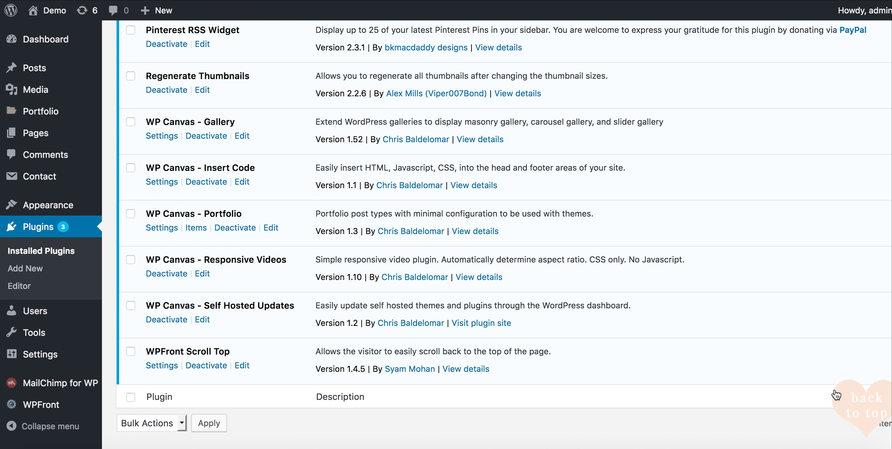
{"action": "scroll", "coordinate": [815, 340], "scroll_direction": "down", "scroll_amount": 2}
{"action": "scroll", "coordinate": [814, 340], "scroll_direction": "up", "scroll_amount": 3}
{"action": "scroll", "coordinate": [151, 317], "scroll_direction": "down", "scroll_amount": 2}
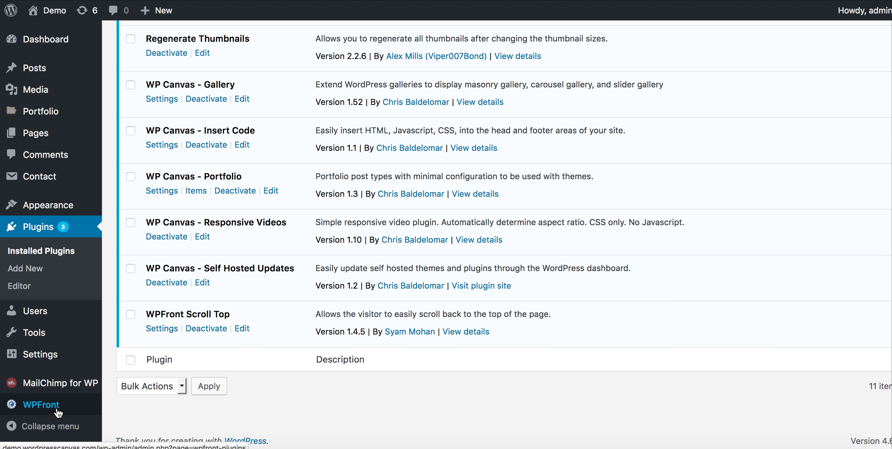
{"action": "mouse_move", "coordinate": [43, 404]}
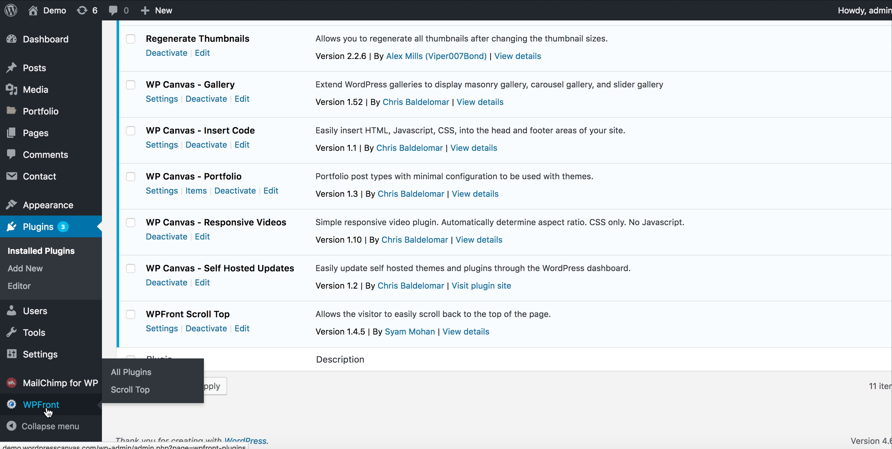
- Open the WPFront Scroll Top settings page from the WPFront menu
{"action": "left_click", "coordinate": [48, 411]}
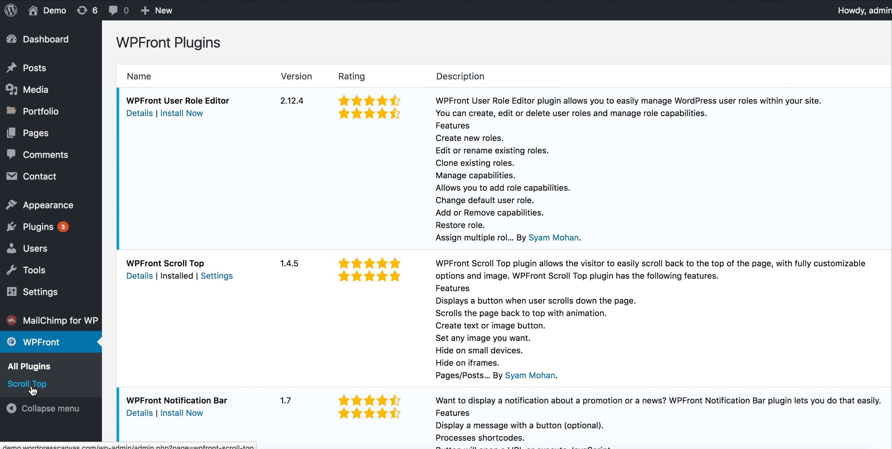
{"action": "left_click", "coordinate": [32, 385]}
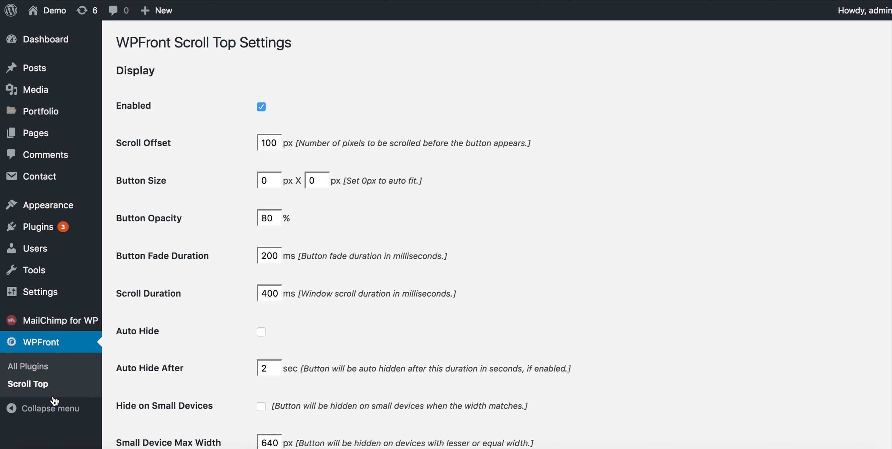
{"action": "scroll", "coordinate": [390, 124], "scroll_direction": "down", "scroll_amount": 2}
{"action": "scroll", "coordinate": [391, 120], "scroll_direction": "down", "scroll_amount": 3}
{"action": "scroll", "coordinate": [391, 130], "scroll_direction": "down", "scroll_amount": 1}
{"action": "scroll", "coordinate": [392, 151], "scroll_direction": "down", "scroll_amount": 3}
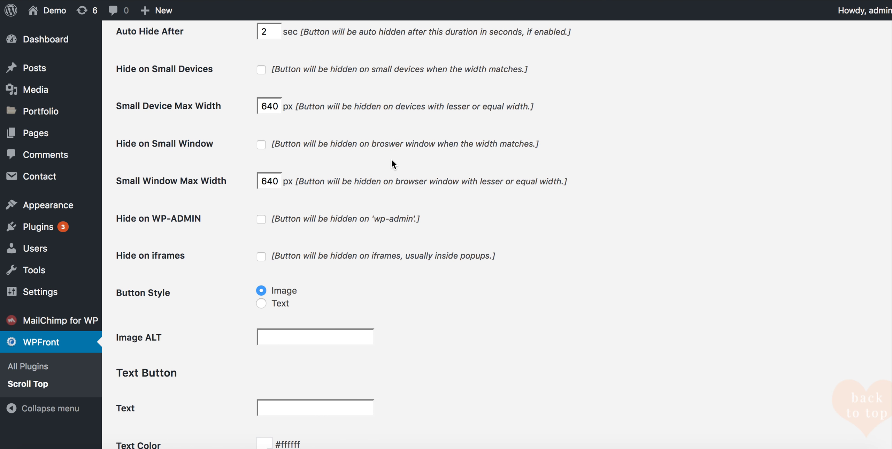
{"action": "scroll", "coordinate": [393, 164], "scroll_direction": "down", "scroll_amount": 2}
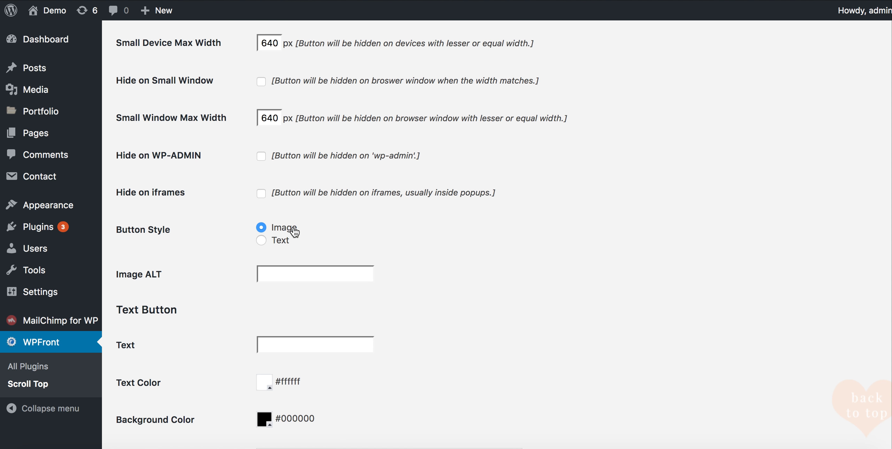
{"action": "scroll", "coordinate": [297, 232], "scroll_direction": "down", "scroll_amount": 4}
{"action": "scroll", "coordinate": [298, 234], "scroll_direction": "down", "scroll_amount": 8}
{"action": "scroll", "coordinate": [300, 235], "scroll_direction": "down", "scroll_amount": 2}
{"action": "scroll", "coordinate": [300, 233], "scroll_direction": "down", "scroll_amount": 4}
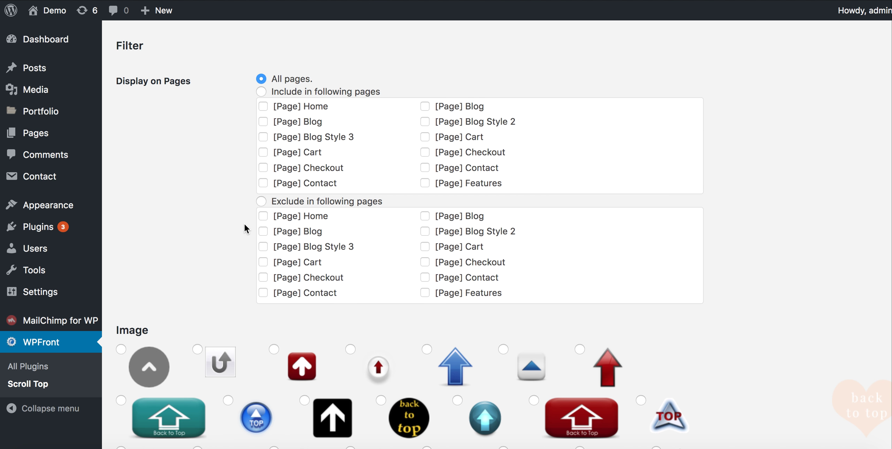
{"action": "scroll", "coordinate": [244, 224], "scroll_direction": "down", "scroll_amount": 3}
{"action": "scroll", "coordinate": [215, 272], "scroll_direction": "down", "scroll_amount": 3}
{"action": "scroll", "coordinate": [214, 277], "scroll_direction": "down", "scroll_amount": 3}
{"action": "scroll", "coordinate": [251, 276], "scroll_direction": "down", "scroll_amount": 2}
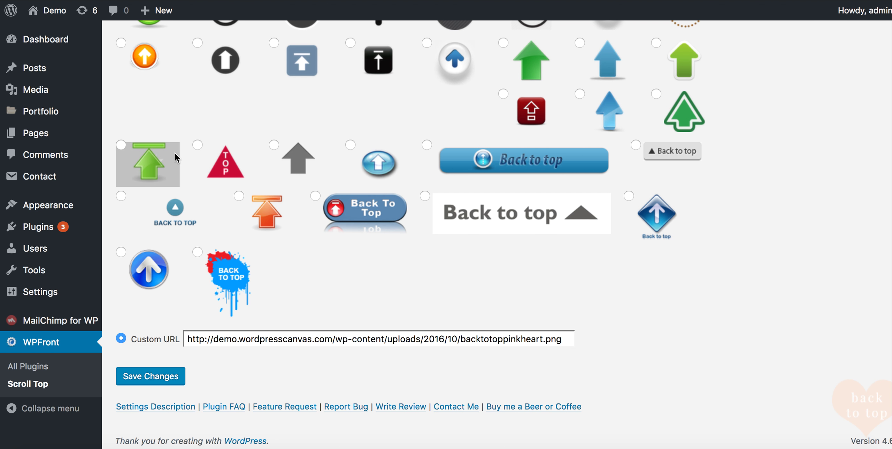
{"action": "scroll", "coordinate": [175, 155], "scroll_direction": "up", "scroll_amount": 2}
{"action": "scroll", "coordinate": [175, 155], "scroll_direction": "up", "scroll_amount": 5}
{"action": "scroll", "coordinate": [140, 143], "scroll_direction": "up", "scroll_amount": 1}
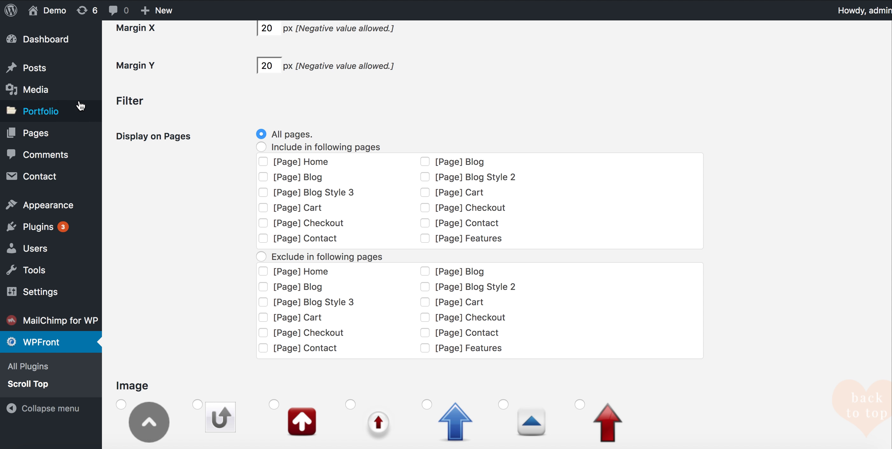
{"action": "mouse_move", "coordinate": [35, 89]}
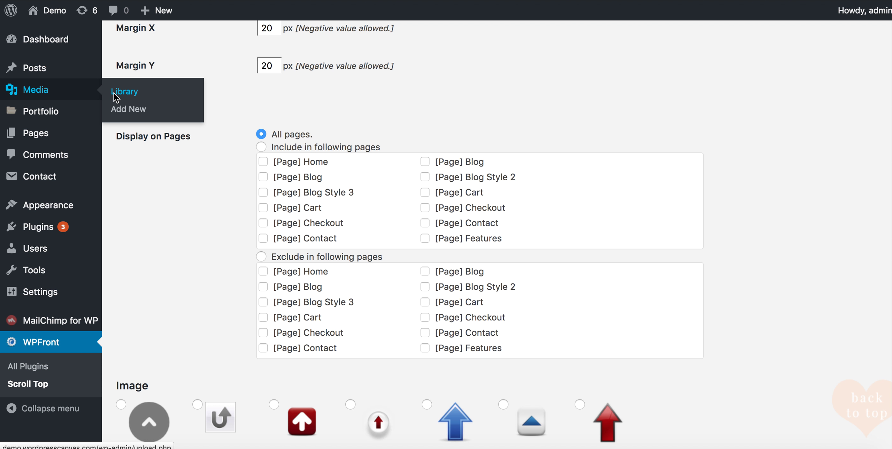
- Select the pink heart image's file URL in its Media Library attachment details
{"action": "left_click", "coordinate": [115, 98]}
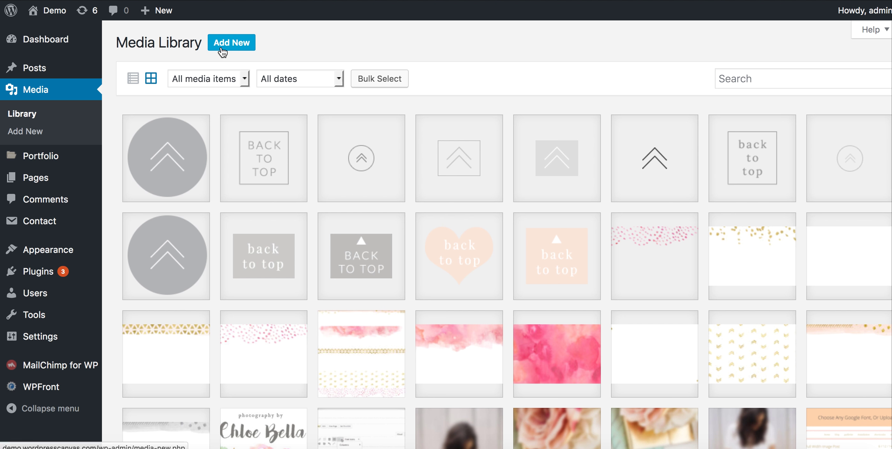
{"action": "left_click", "coordinate": [465, 259]}
{"action": "left_click_drag", "start_coordinate": [703, 146], "coordinate": [725, 145]}
{"action": "triple_click", "coordinate": [726, 144]}
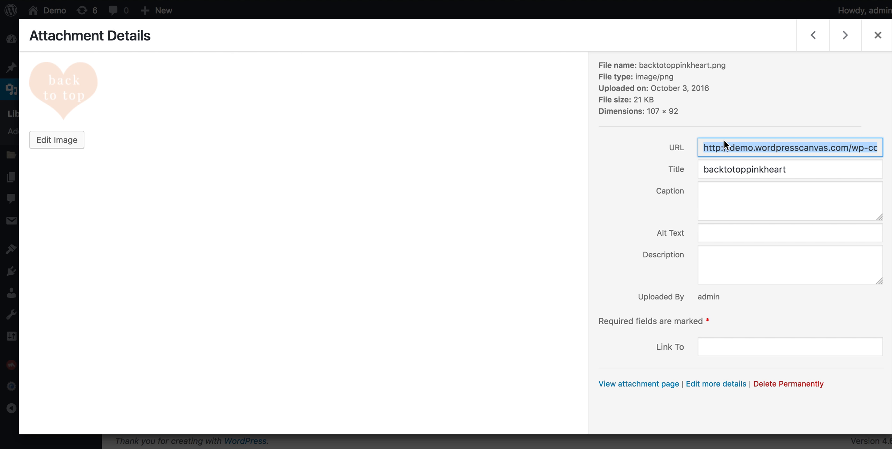
{"action": "left_click", "coordinate": [877, 35]}
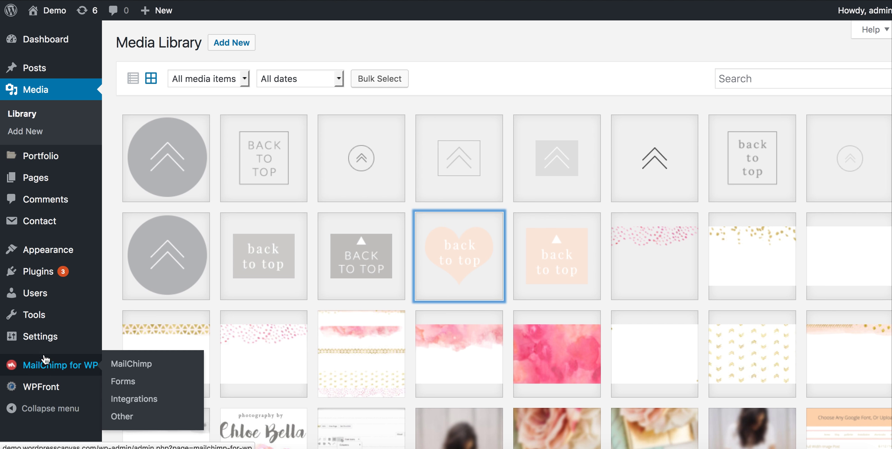
{"action": "mouse_move", "coordinate": [42, 386]}
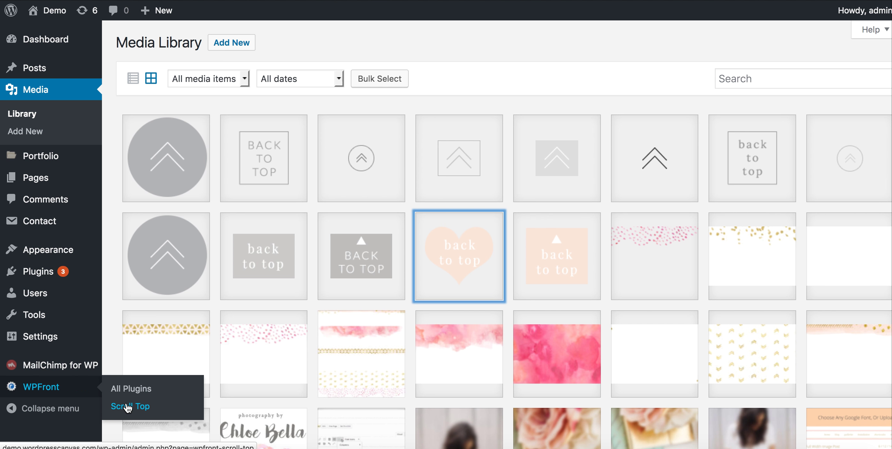
- Replace the Scroll Top Custom URL with the heart image URL and save
{"action": "left_click", "coordinate": [127, 406]}
{"action": "scroll", "coordinate": [367, 279], "scroll_direction": "down", "scroll_amount": 5}
{"action": "scroll", "coordinate": [367, 307], "scroll_direction": "down", "scroll_amount": 15}
{"action": "left_click", "coordinate": [330, 337]}
{"action": "key", "text": "ctrl+a"}
{"action": "key", "text": "BackSpace"}
{"action": "type", "text": "http://demo.wordpresscanvas.com/wp-content/uploads/2016/10/backtotoppinkheart.png"}
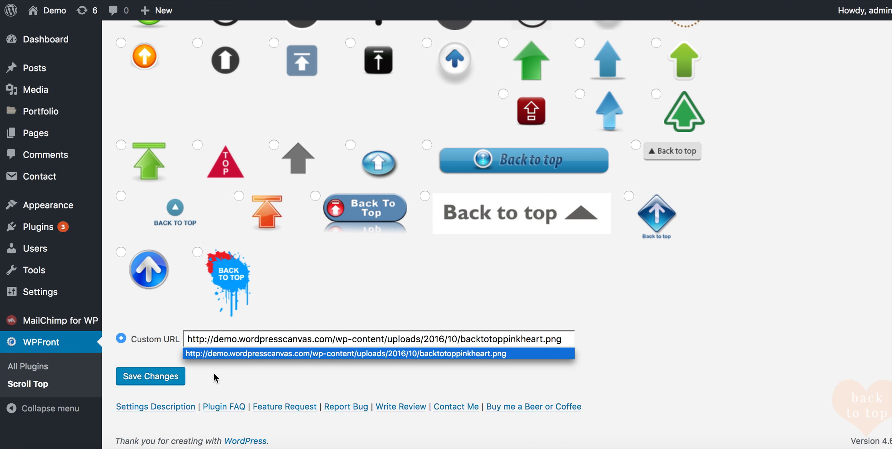
{"action": "left_click", "coordinate": [173, 377]}
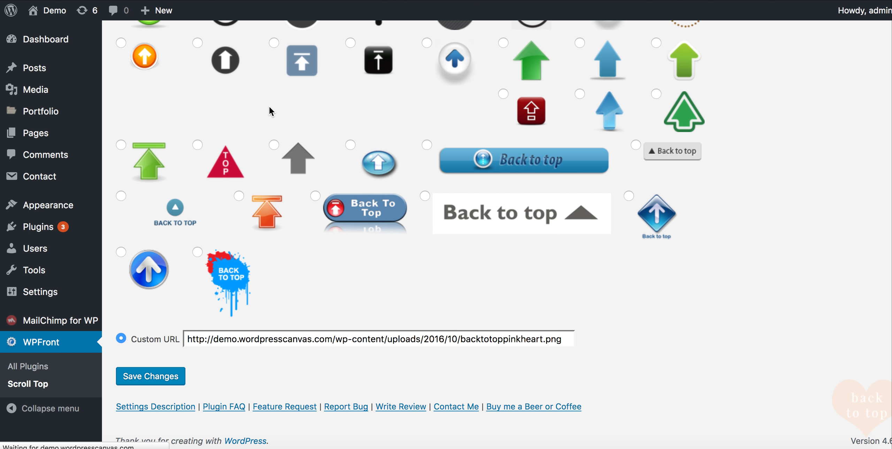
{"action": "right_click", "coordinate": [56, 17]}
- Open the live Honeycrisp demo site in a new tab
{"action": "left_click", "coordinate": [65, 18]}
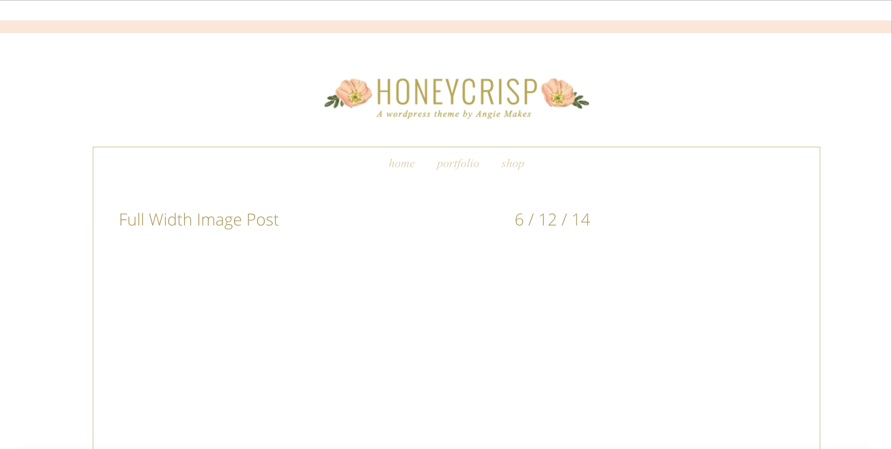
{"action": "scroll", "coordinate": [405, 128], "scroll_direction": "down", "scroll_amount": 1}
{"action": "scroll", "coordinate": [405, 128], "scroll_direction": "down", "scroll_amount": 5}
{"action": "scroll", "coordinate": [849, 332], "scroll_direction": "down", "scroll_amount": 2}
{"action": "scroll", "coordinate": [849, 332], "scroll_direction": "down", "scroll_amount": 5}
{"action": "scroll", "coordinate": [857, 391], "scroll_direction": "down", "scroll_amount": 1}
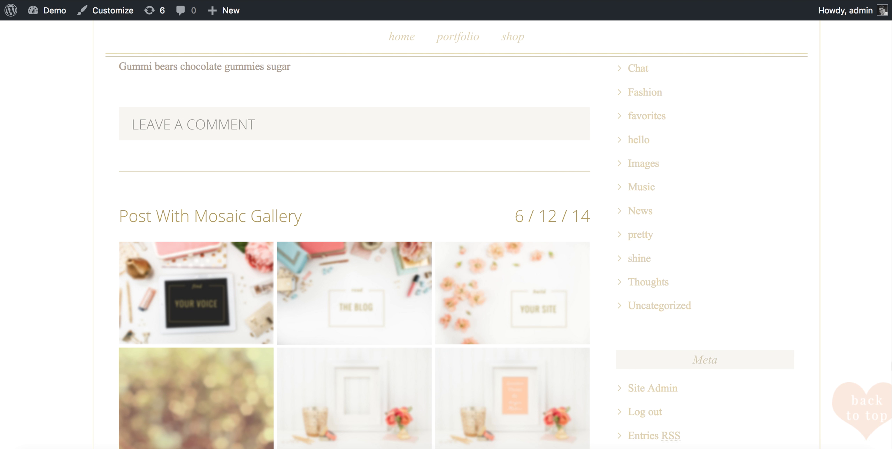
{"action": "scroll", "coordinate": [856, 388], "scroll_direction": "down", "scroll_amount": 2}
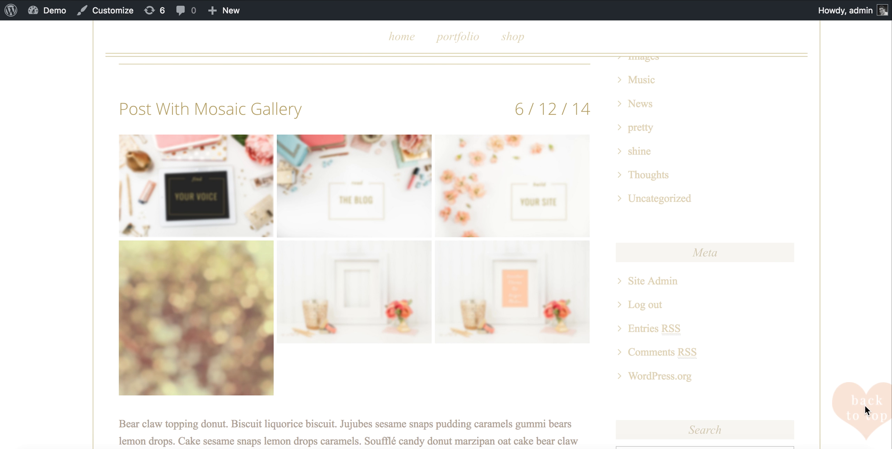
{"action": "scroll", "coordinate": [865, 405], "scroll_direction": "up", "scroll_amount": 1}
{"action": "scroll", "coordinate": [864, 408], "scroll_direction": "up", "scroll_amount": 5}
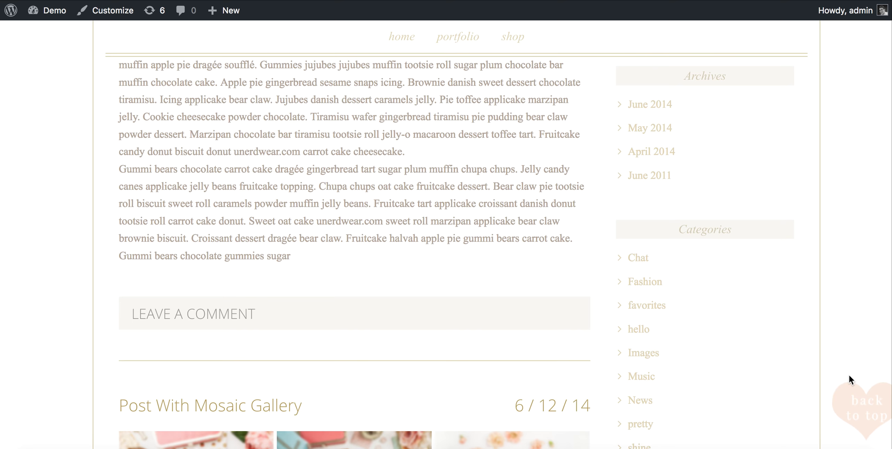
{"action": "scroll", "coordinate": [835, 328], "scroll_direction": "up", "scroll_amount": 10}
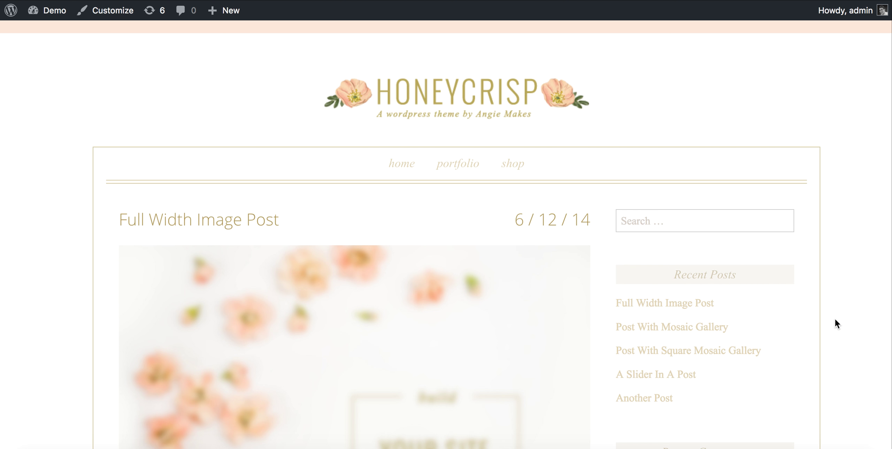
{"action": "scroll", "coordinate": [851, 302], "scroll_direction": "down", "scroll_amount": 20}
{"action": "scroll", "coordinate": [851, 302], "scroll_direction": "down", "scroll_amount": 15}
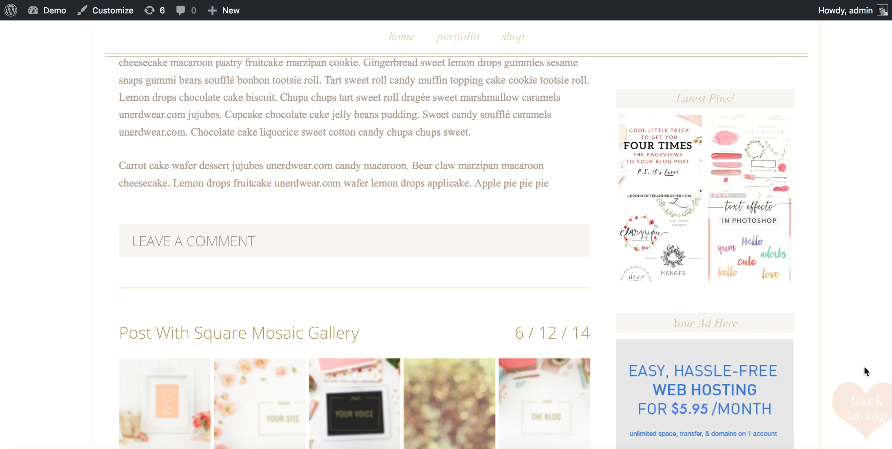